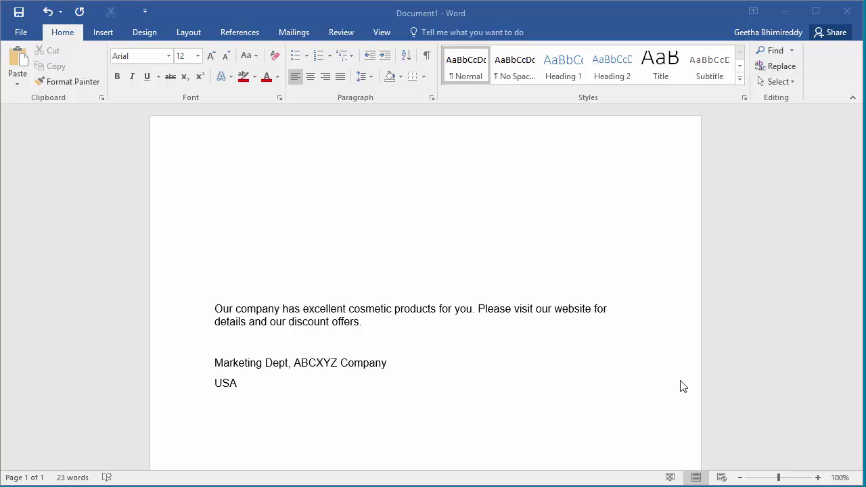
Open the namelist workbook from Test folder on the C: drive
key("super+e")
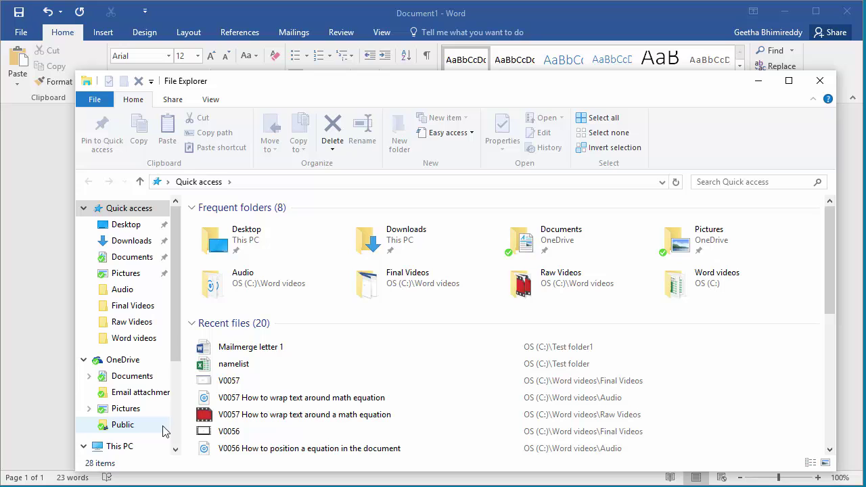
scroll(173, 430, "down", 3)
left_click(134, 409)
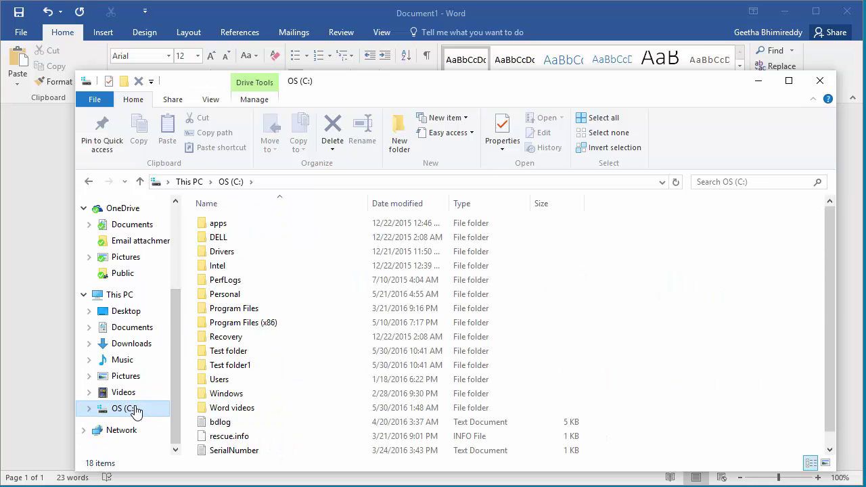
double_click(234, 352)
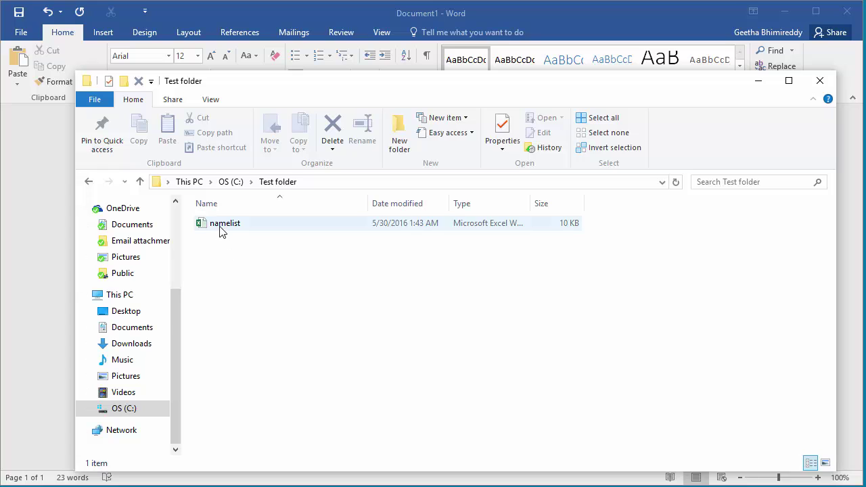
left_click(220, 231)
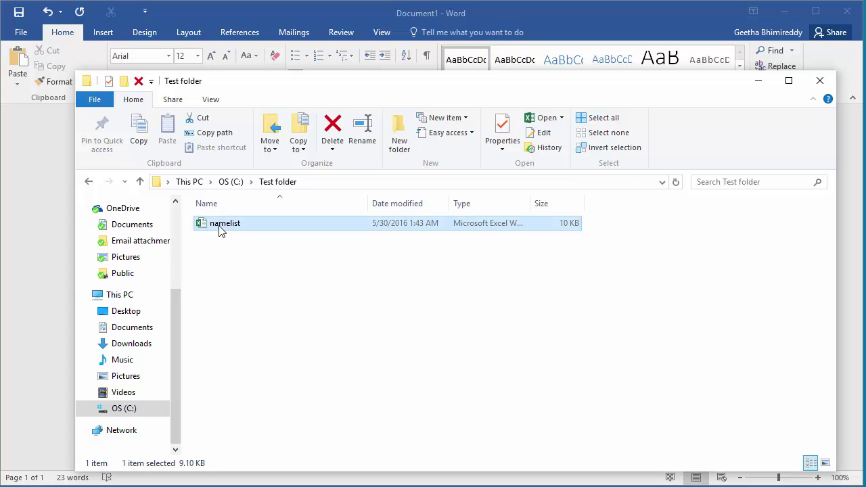
double_click(220, 231)
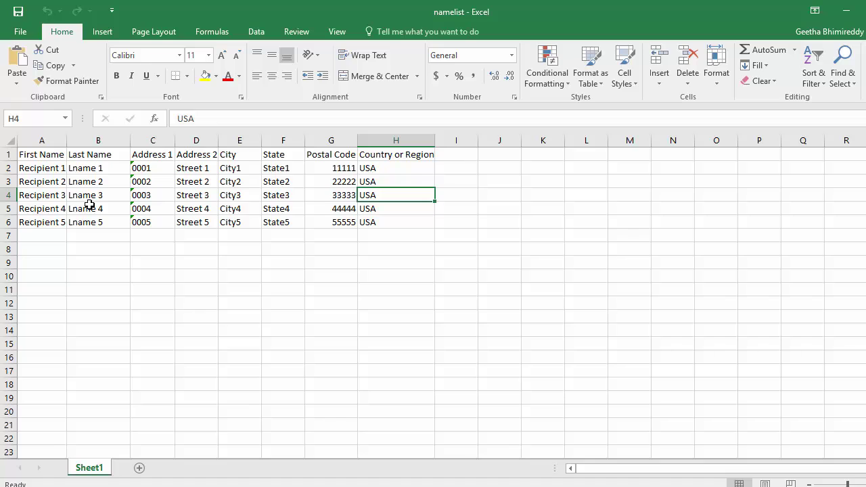
Examine the column headers of the recipient list from First Name to Country or Region, and return to the letter in Word
left_click(52, 159)
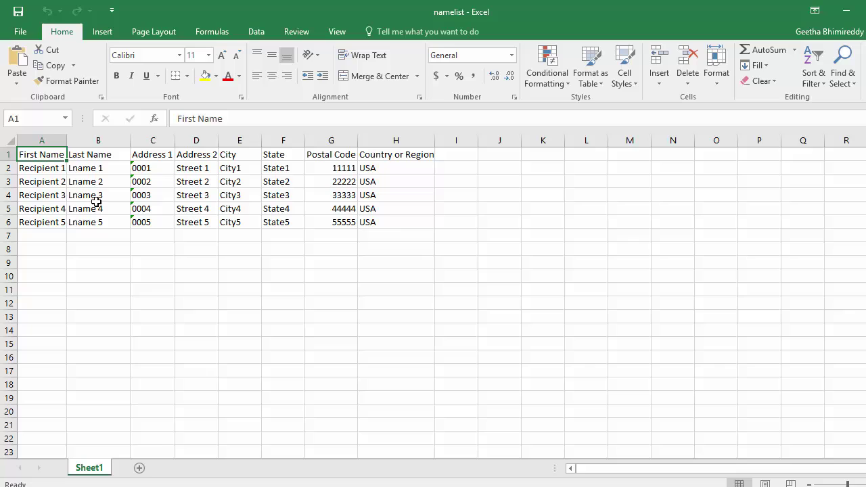
key("Right")
key("Right")
key("Right")
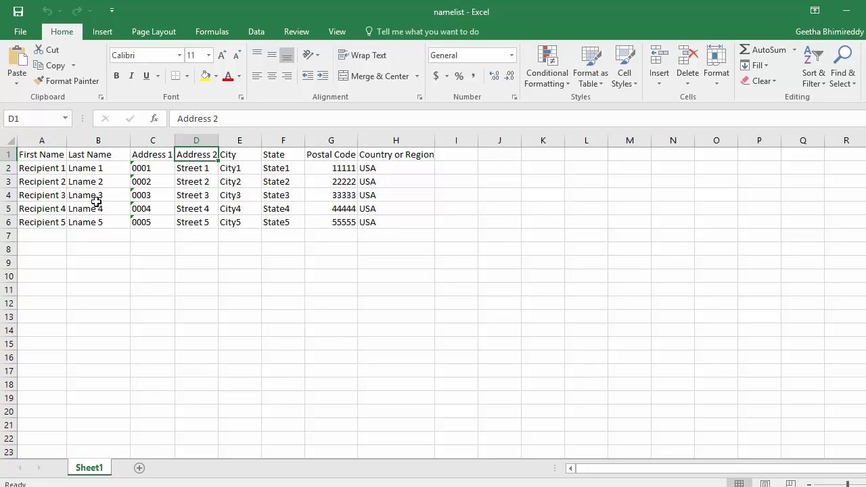
key("Right")
key("Right")
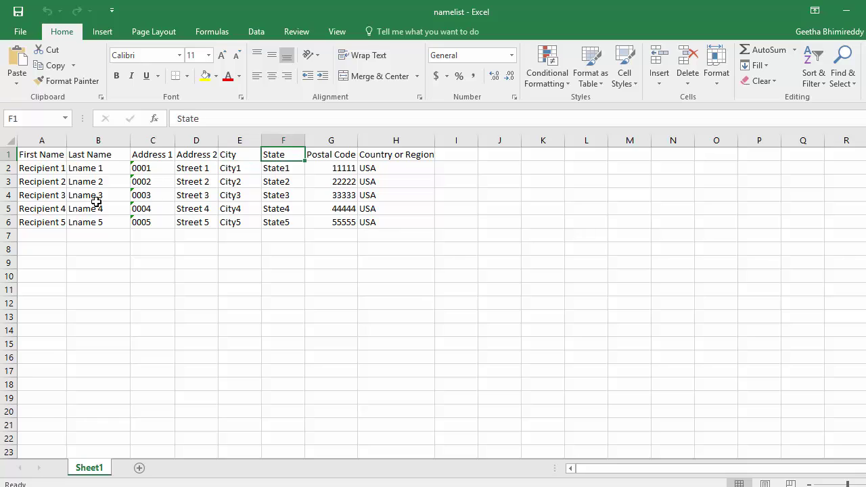
key("Right")
key("Right")
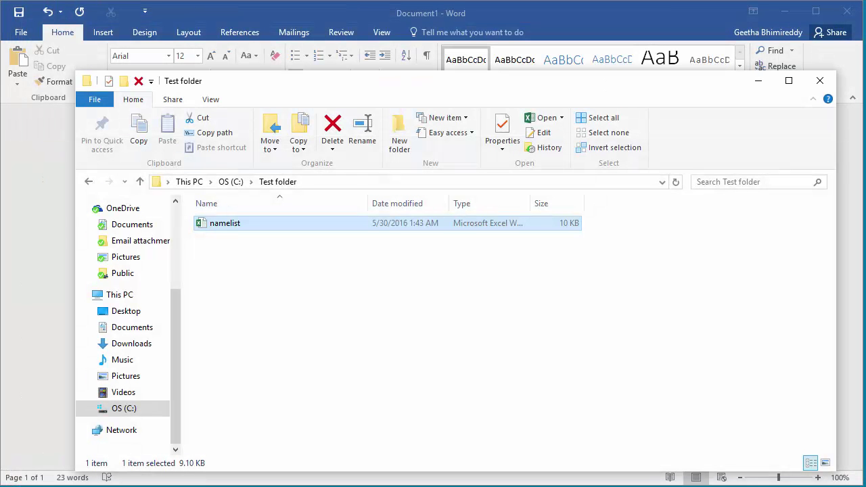
left_click(821, 81)
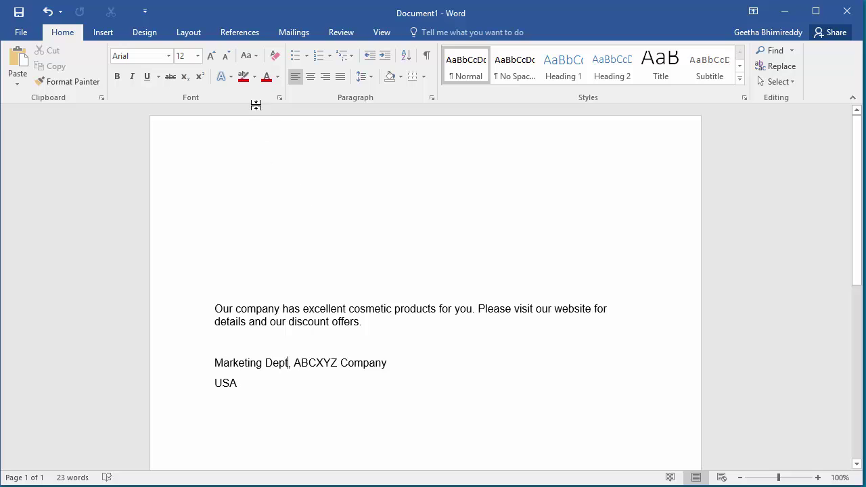
Start the Step-by-Step Mail Merge Wizard for letters, using the current document as the starting document
left_click(292, 35)
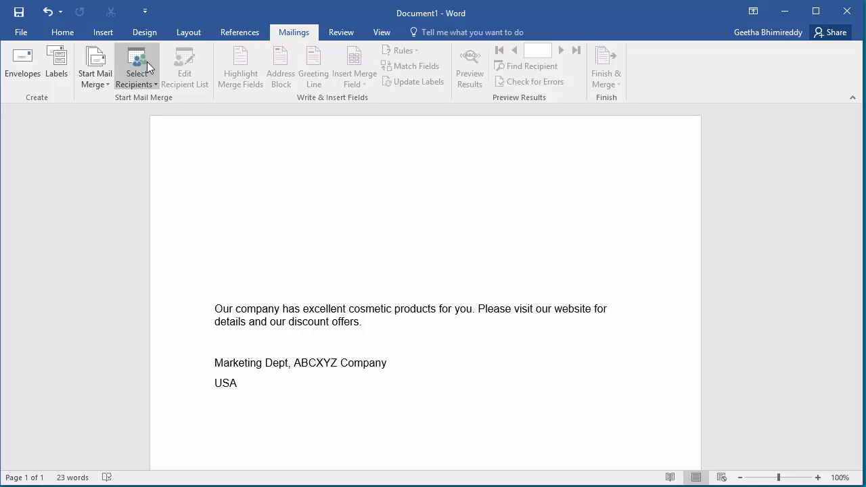
left_click(99, 80)
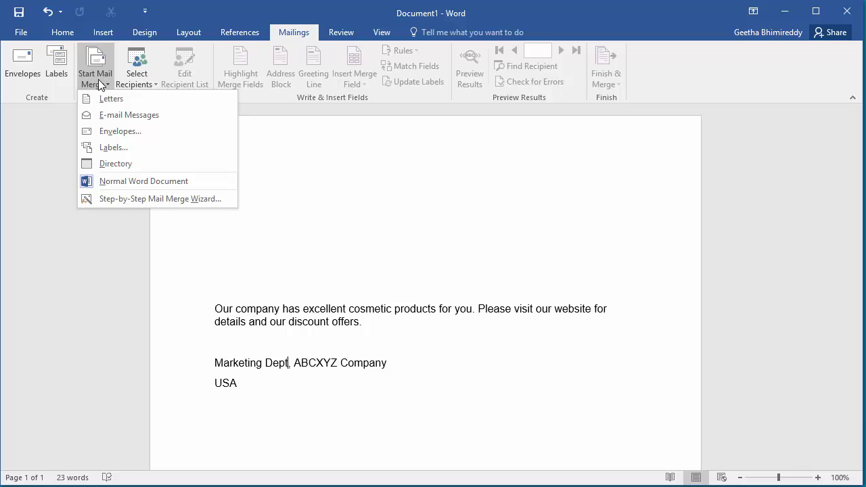
left_click(121, 199)
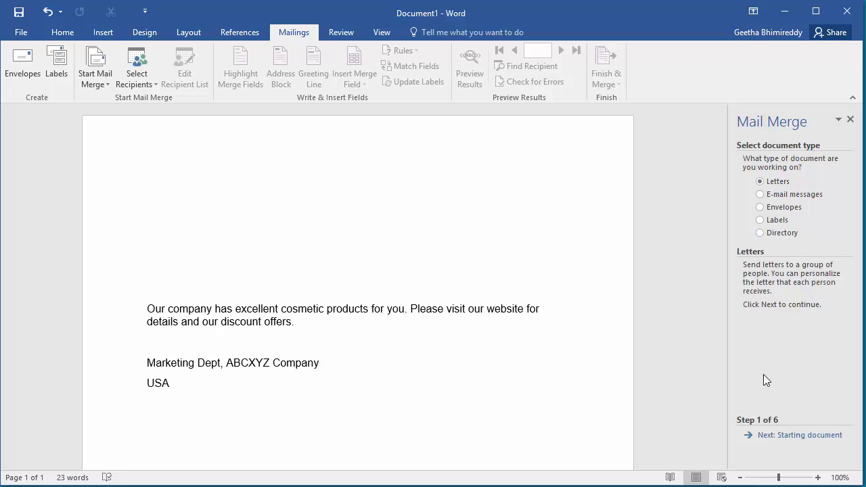
left_click(798, 436)
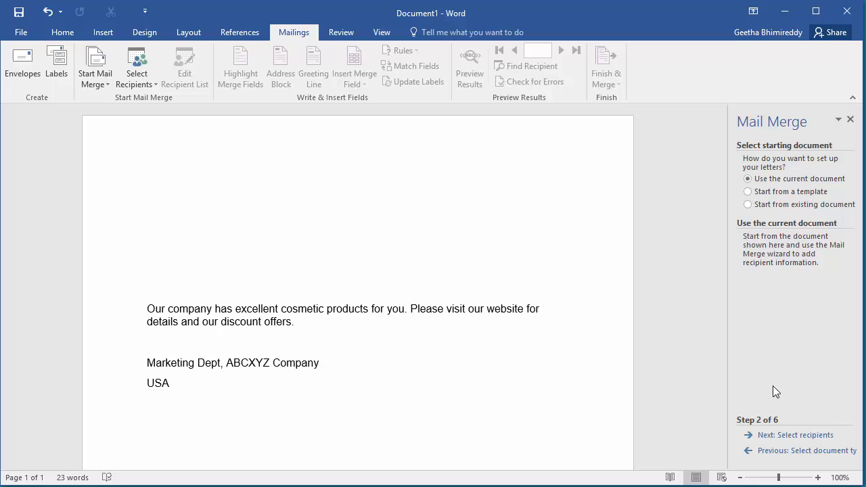
left_click(800, 437)
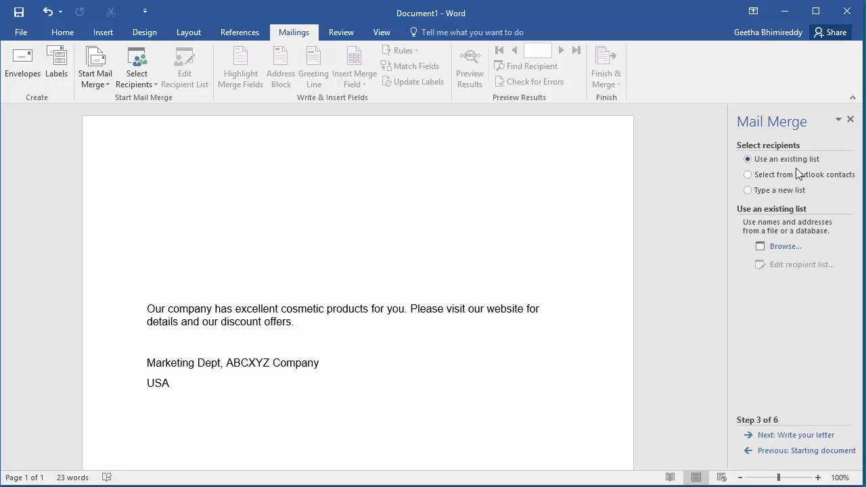
Load the recipients from Sheet1$ of the namelist workbook in C:\Test folder, with the first row as column headers
left_click(775, 253)
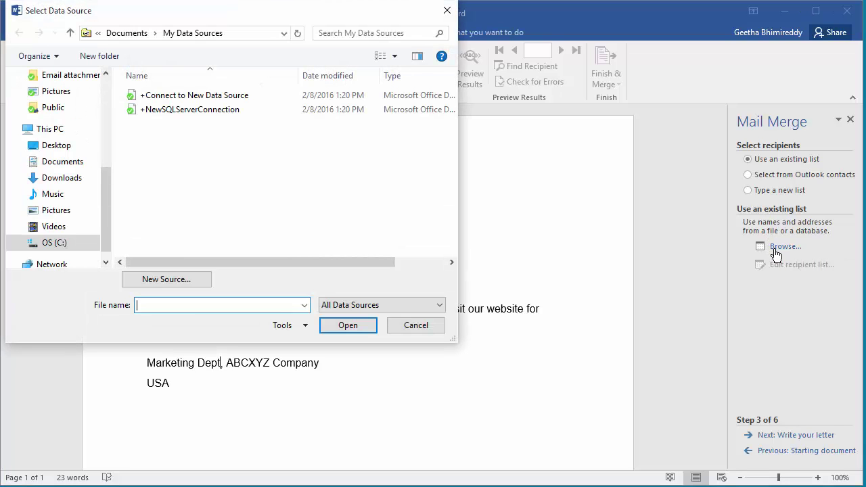
left_click(61, 245)
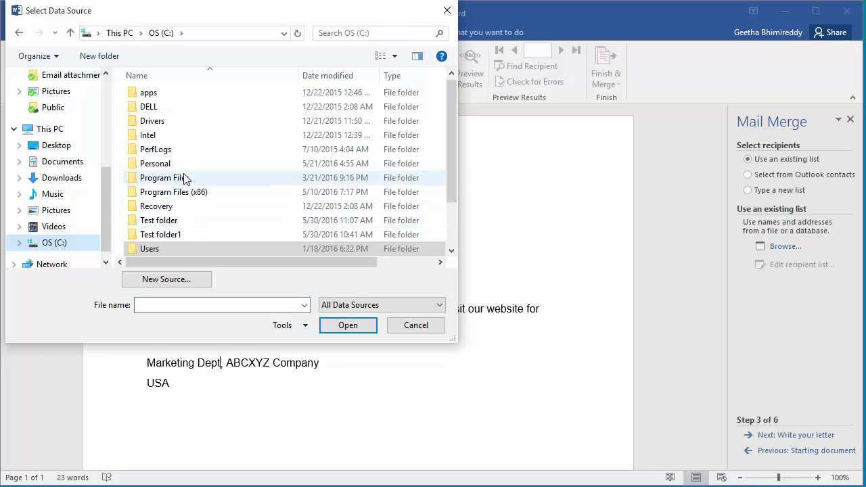
double_click(186, 223)
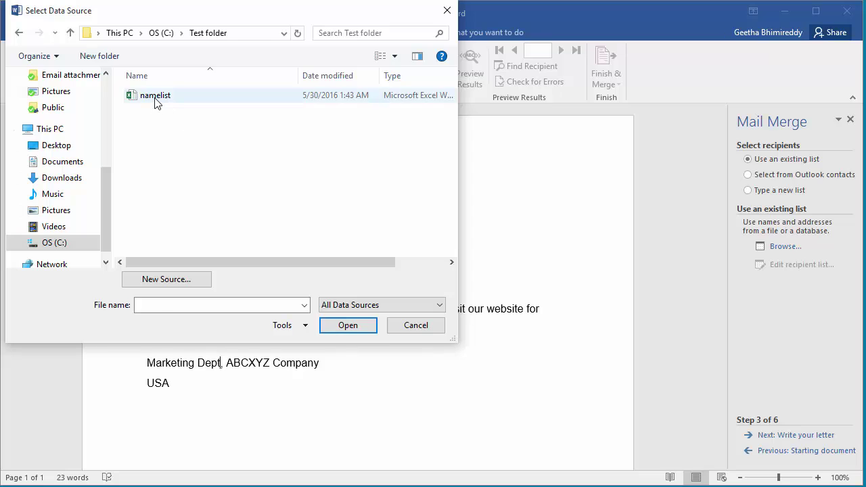
left_click(155, 100)
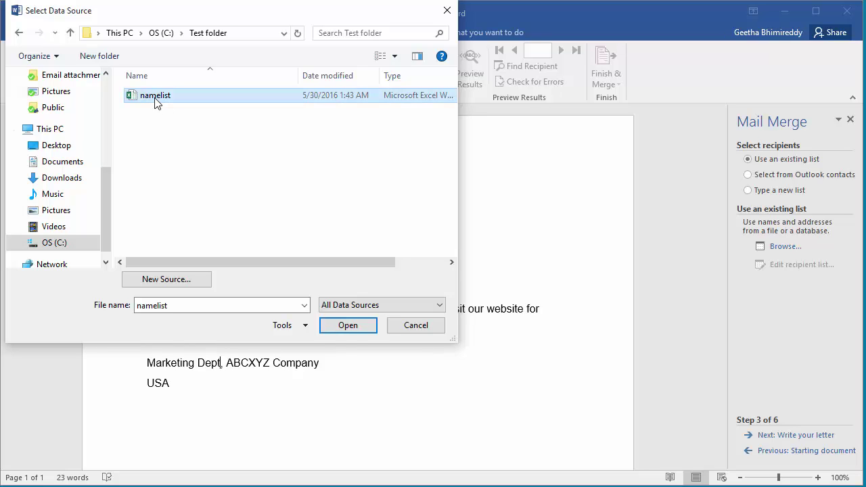
left_click(348, 326)
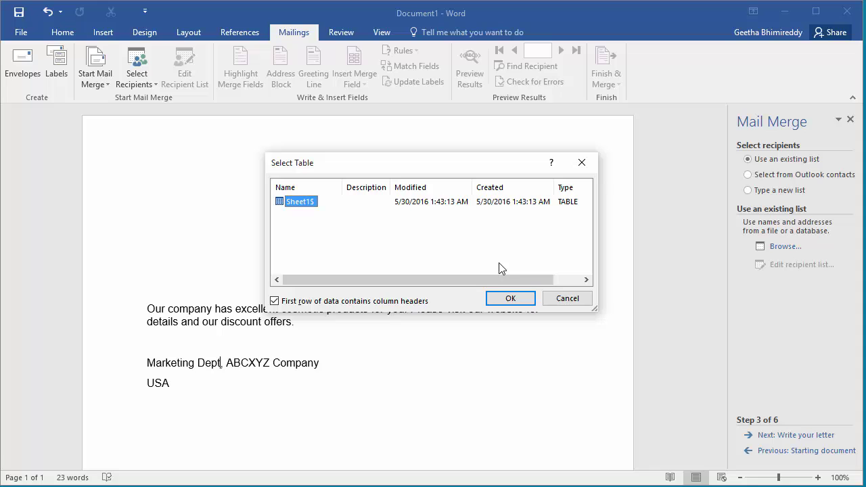
left_click(508, 301)
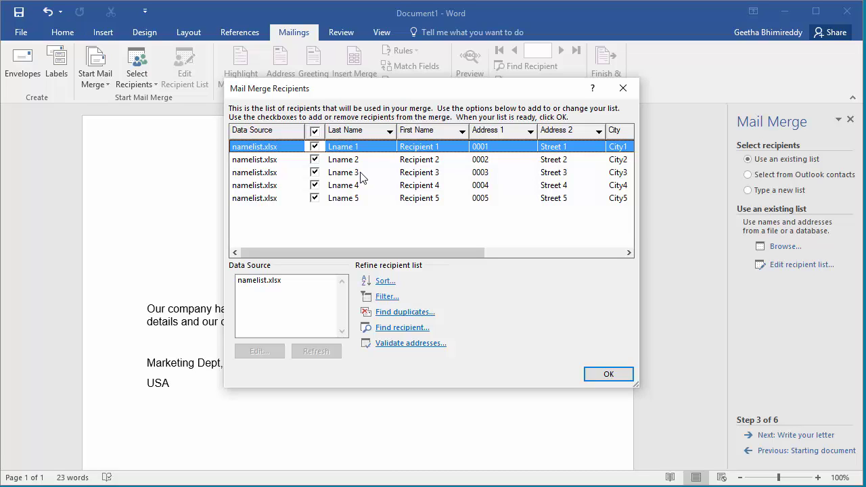
Exclude the second and third recipients from the merge and include them again
left_click(315, 159)
left_click(316, 172)
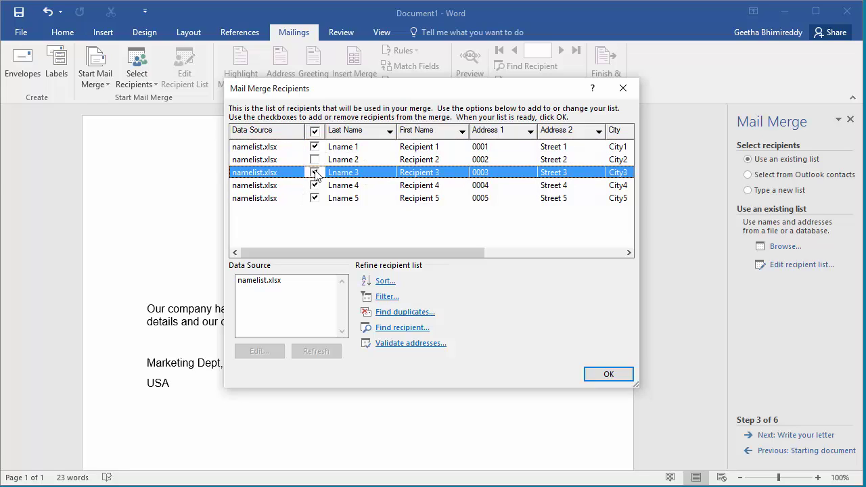
left_click(314, 161)
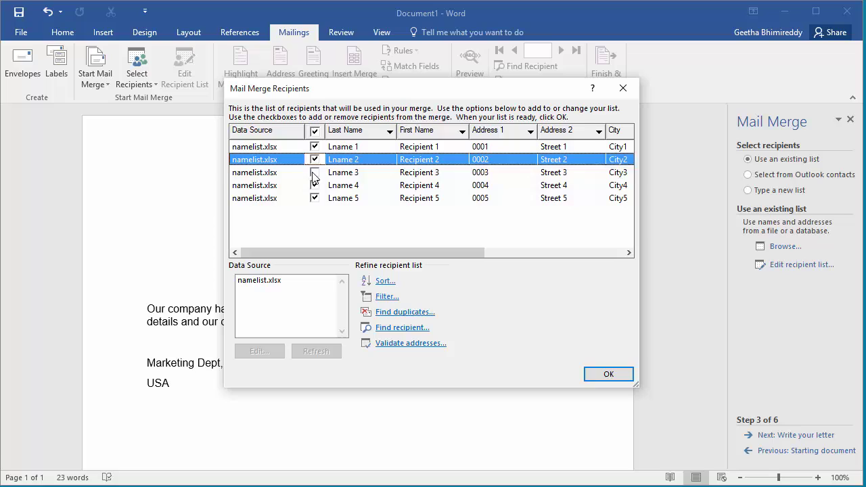
left_click(314, 171)
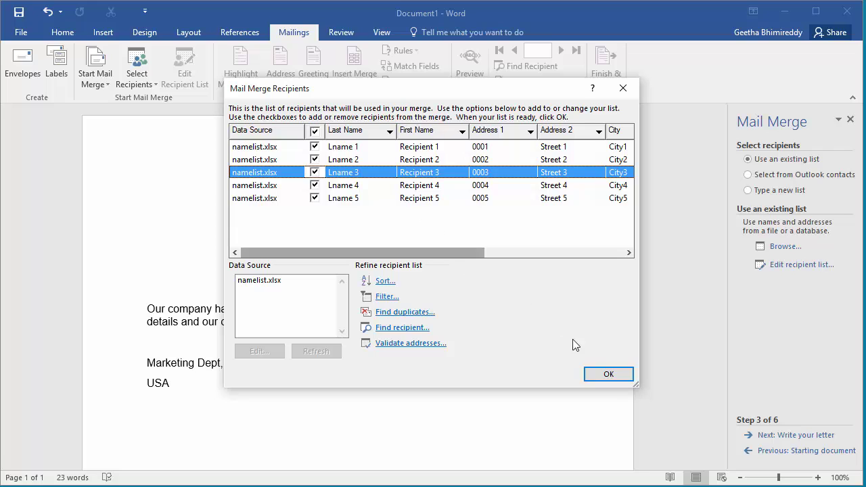
Accept the recipient list and insert an address block above the letter text, using the Joshua Randall Jr. name format and the default field matching
left_click(607, 375)
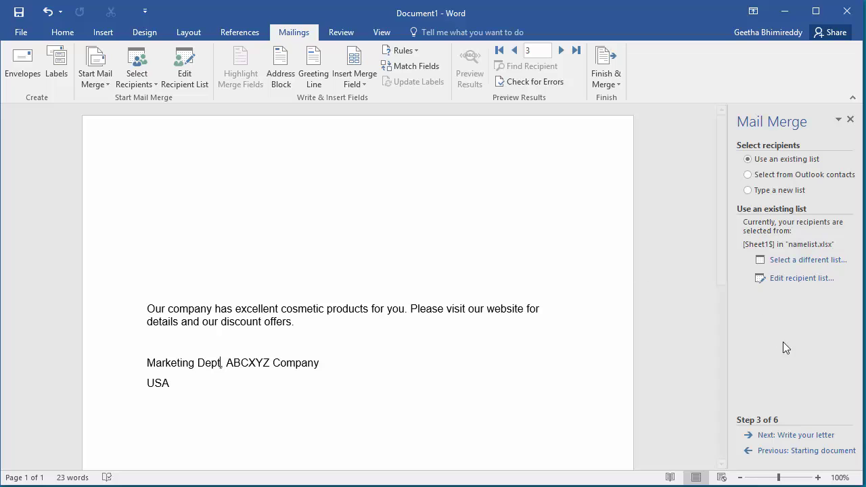
left_click(802, 436)
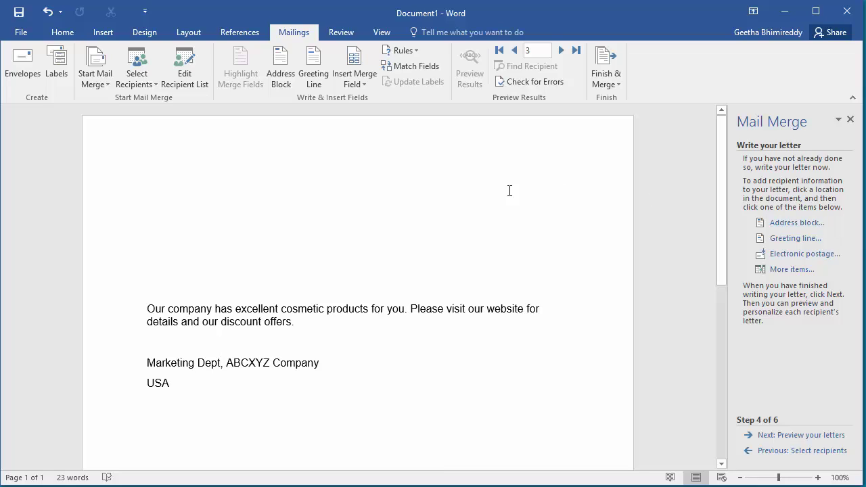
left_click(172, 190)
left_click(782, 225)
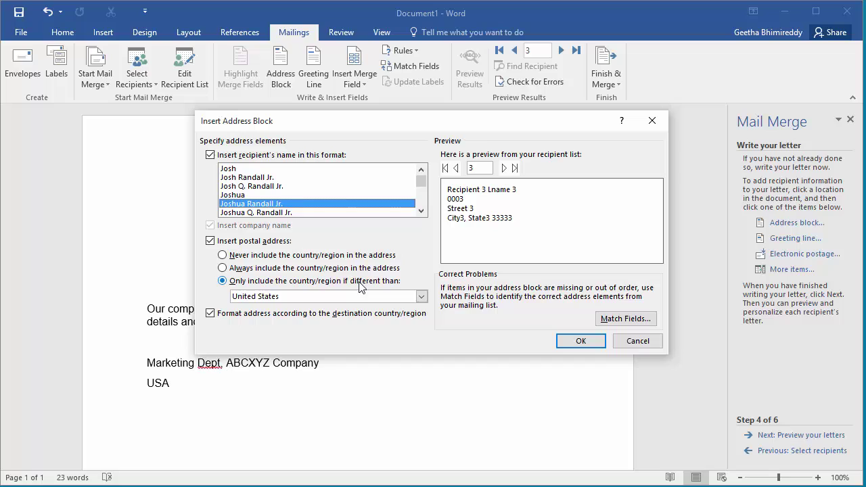
left_click(421, 298)
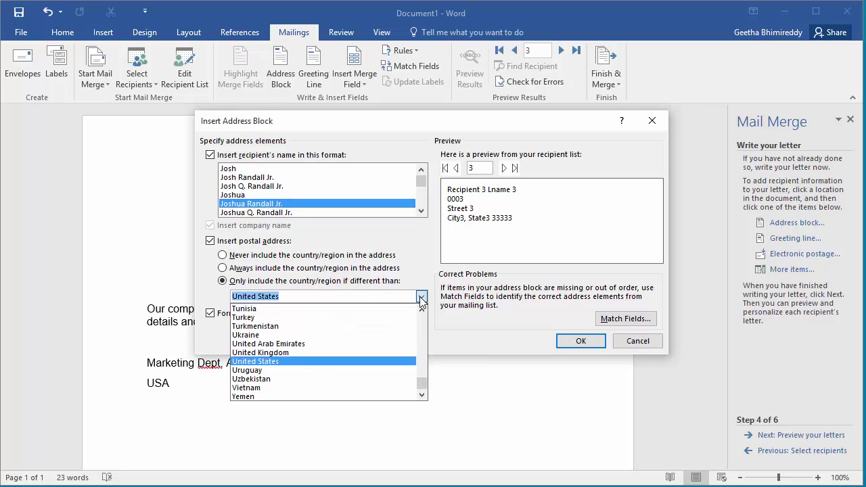
left_click(421, 298)
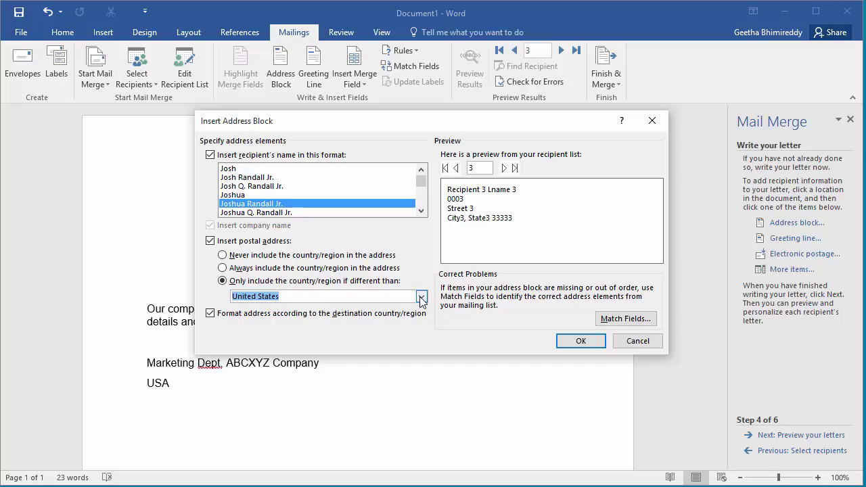
left_click(626, 319)
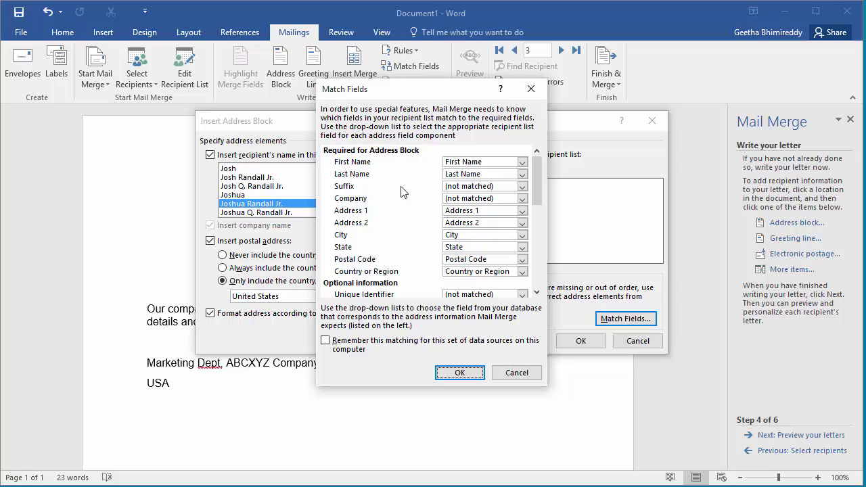
left_click(459, 373)
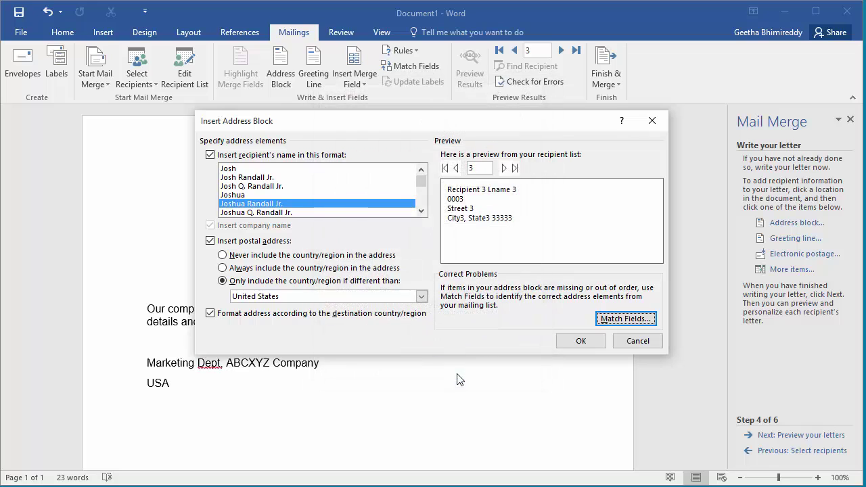
left_click(580, 341)
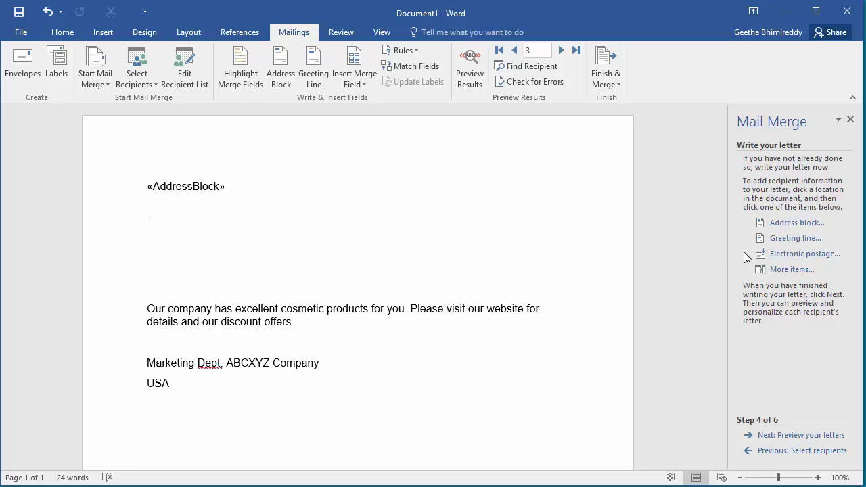
left_click(790, 239)
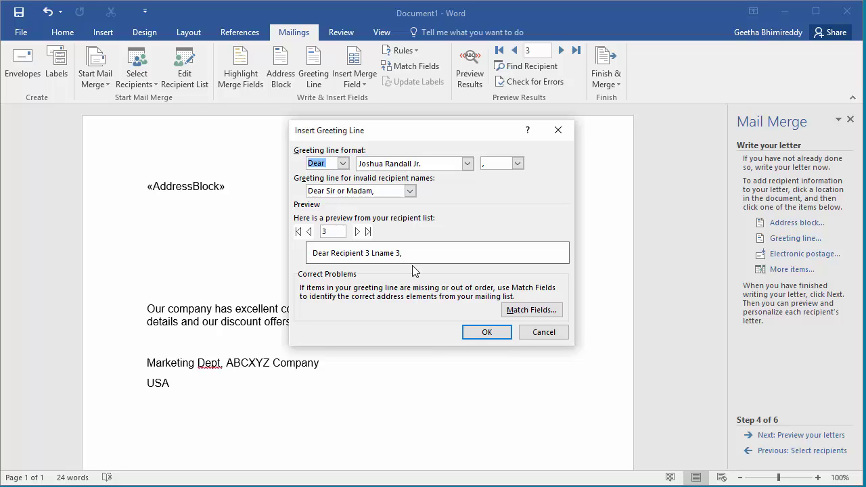
left_click(486, 335)
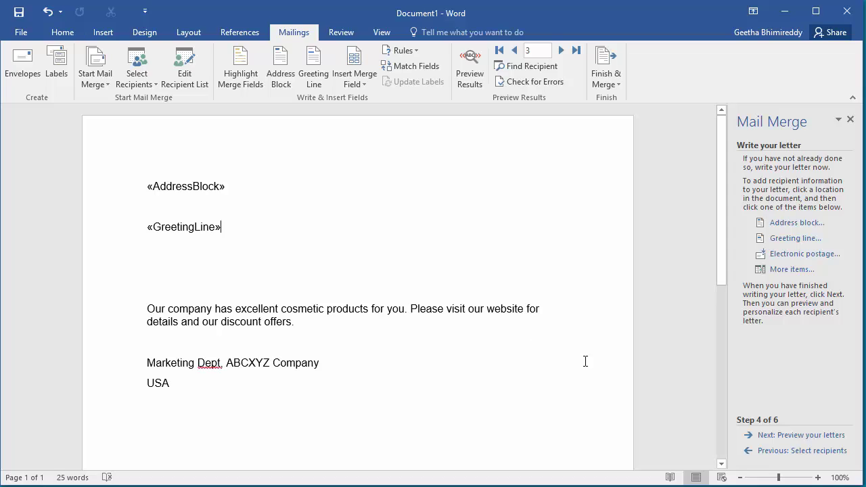
left_click(795, 438)
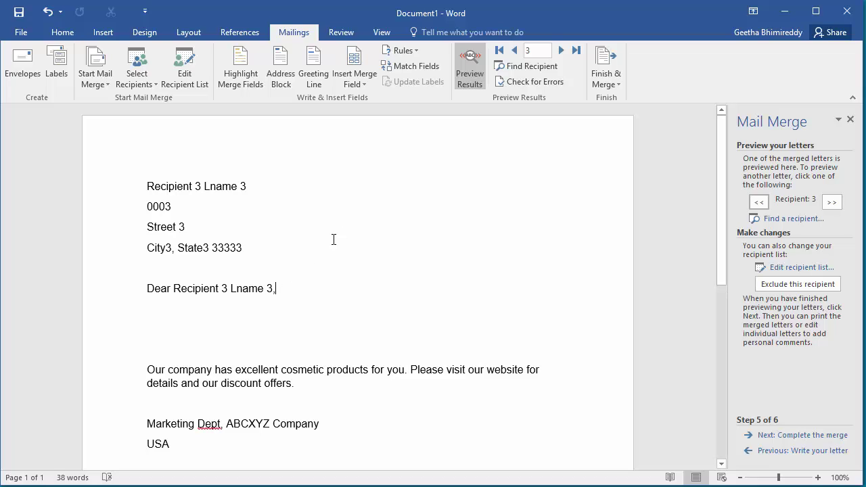
Preview the merged letters back to the first recipient and forward to the fifth, and advance the wizard to completing the merge
left_click(514, 52)
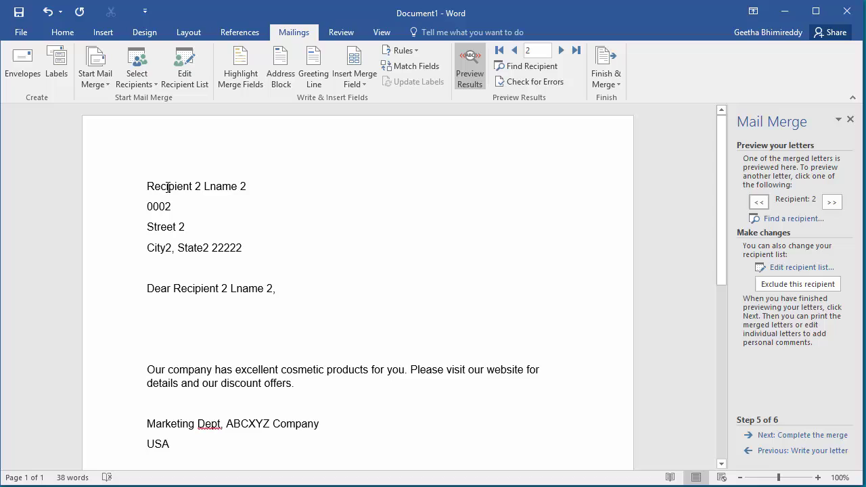
left_click(516, 53)
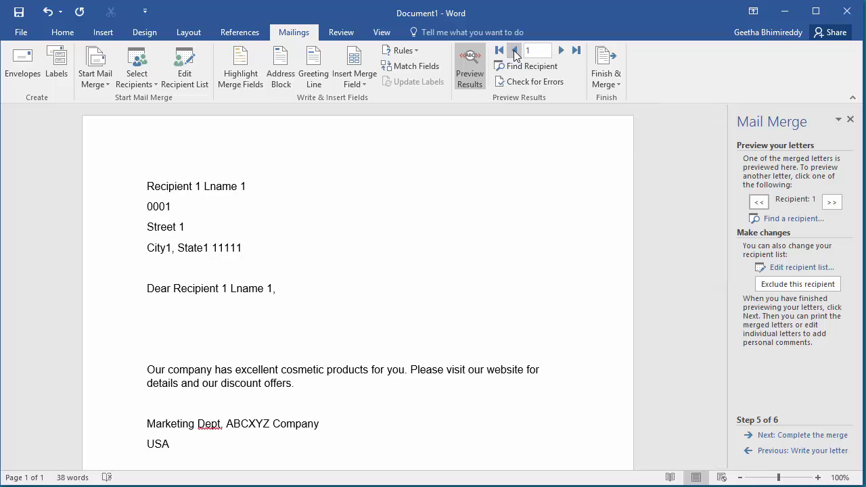
left_click(561, 50)
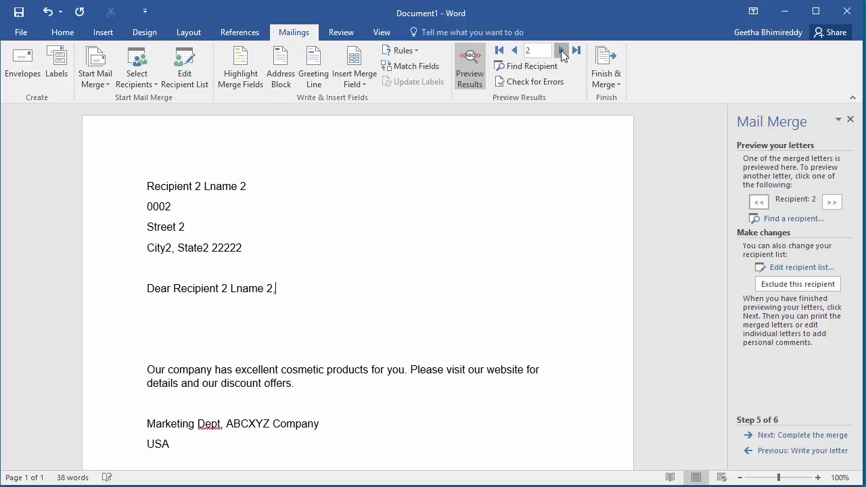
left_click(561, 50)
left_click(561, 50)
left_click(561, 50)
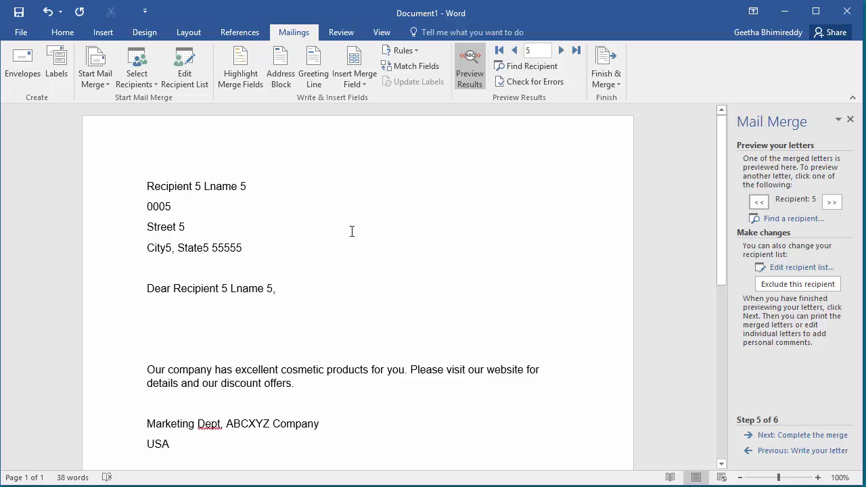
left_click(801, 435)
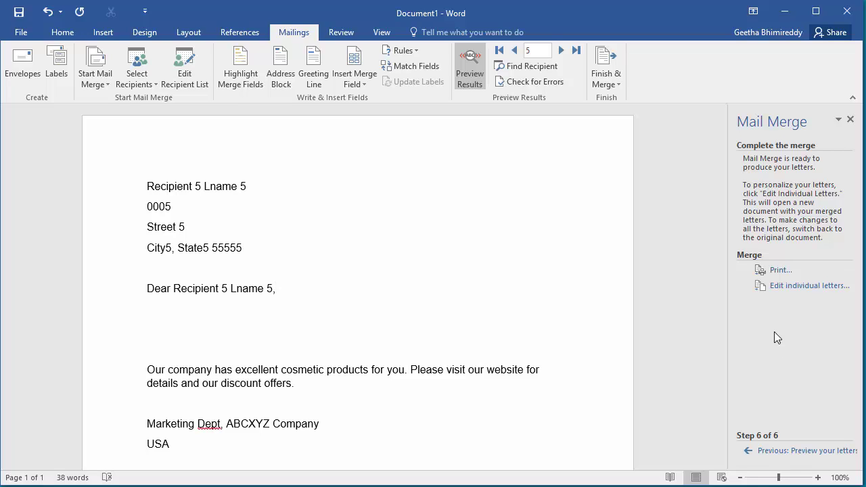
Examine the options for merging to a new document and for printing all records, including the available printers, without merging or printing
left_click(798, 291)
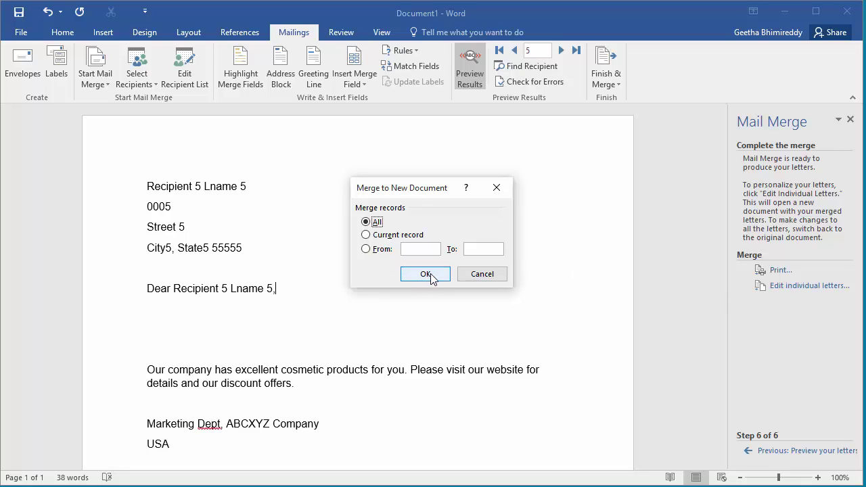
left_click(492, 277)
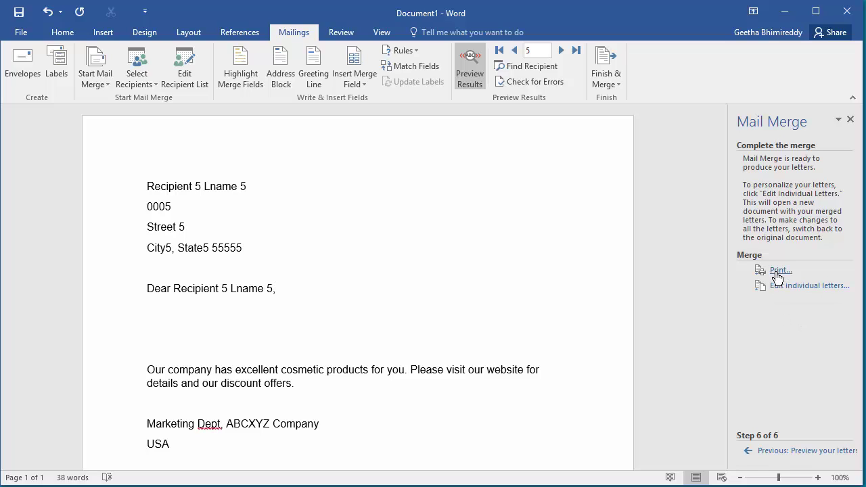
left_click(778, 272)
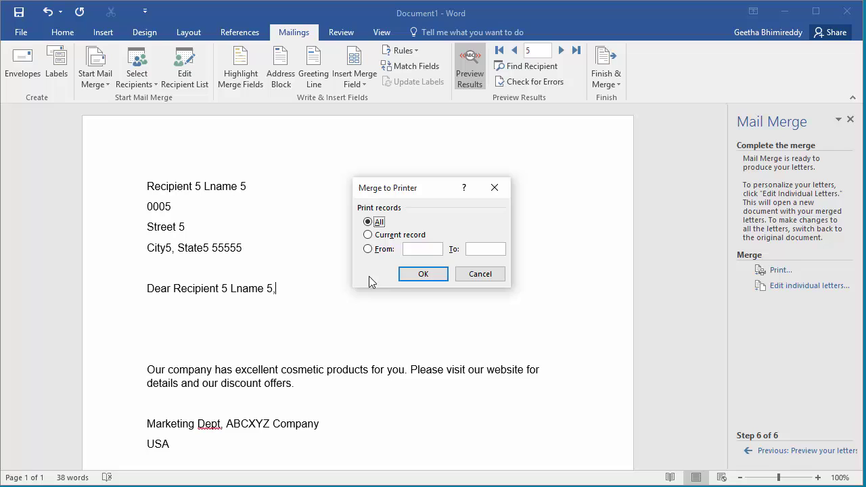
left_click(419, 275)
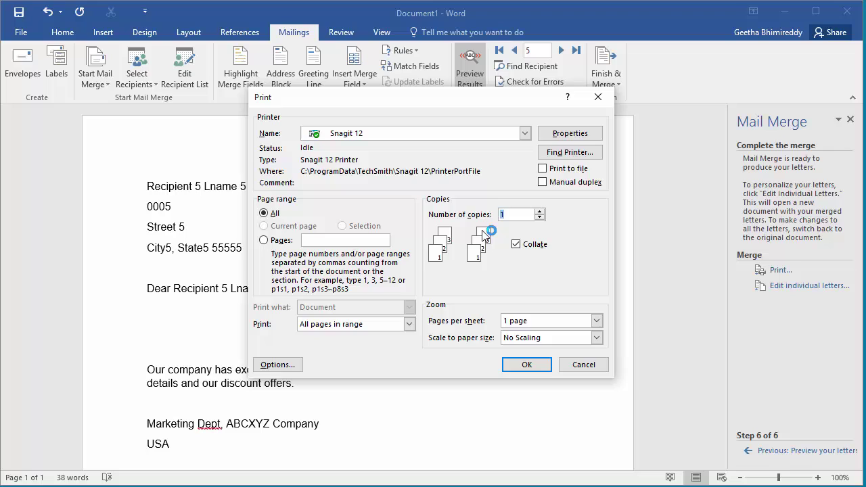
left_click(525, 133)
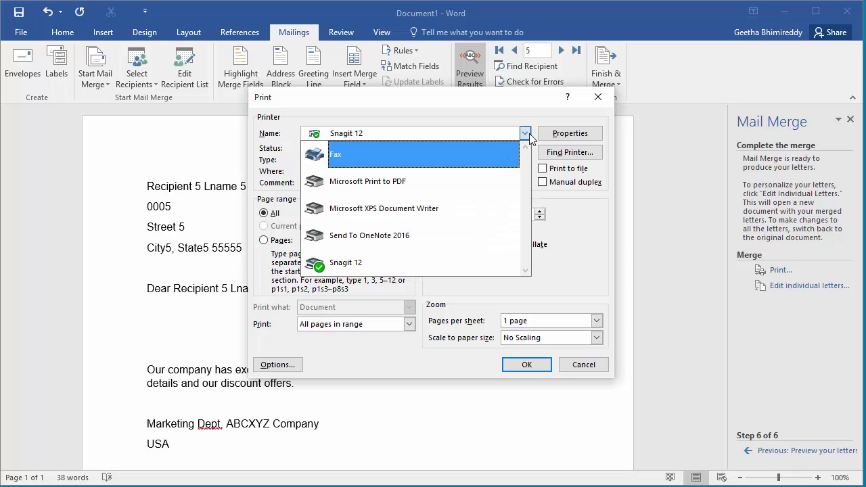
left_click(527, 135)
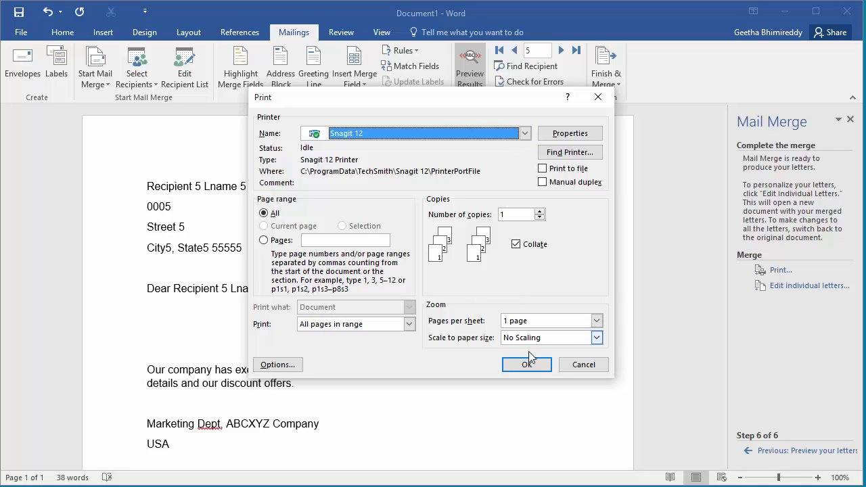
left_click(585, 366)
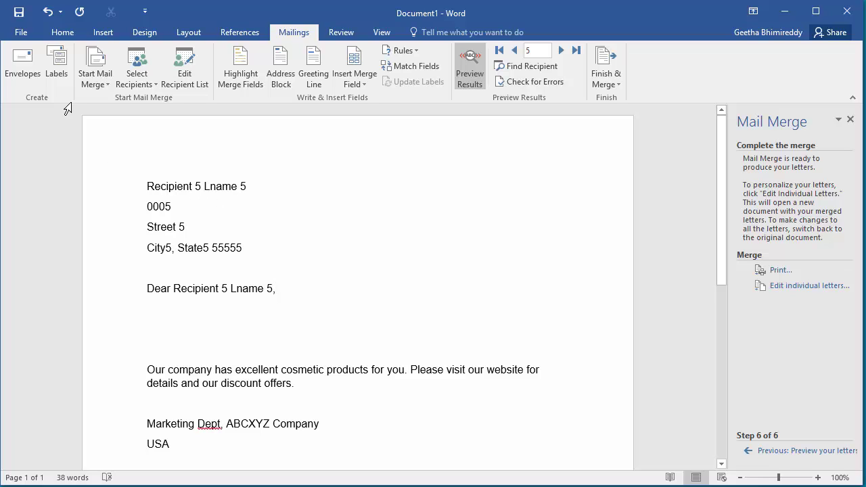
Save the merge letter as a Word document named "Mailmerge letter 1" in C:\Test folder
left_click(21, 34)
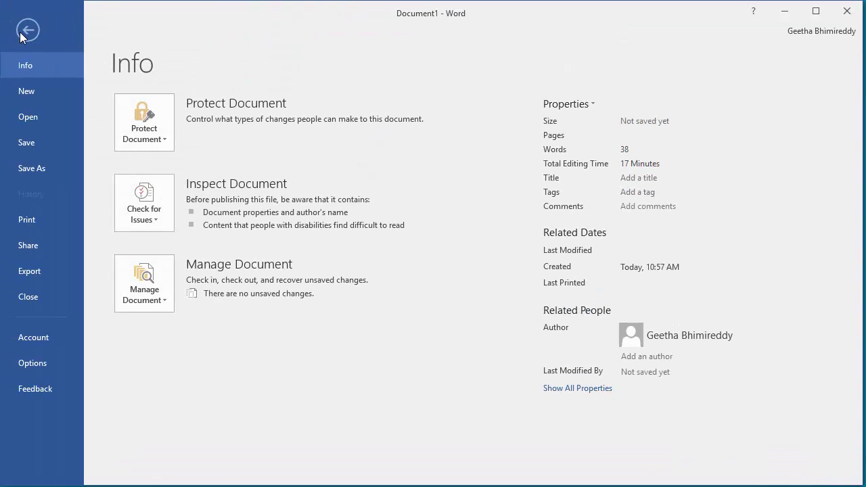
left_click(37, 171)
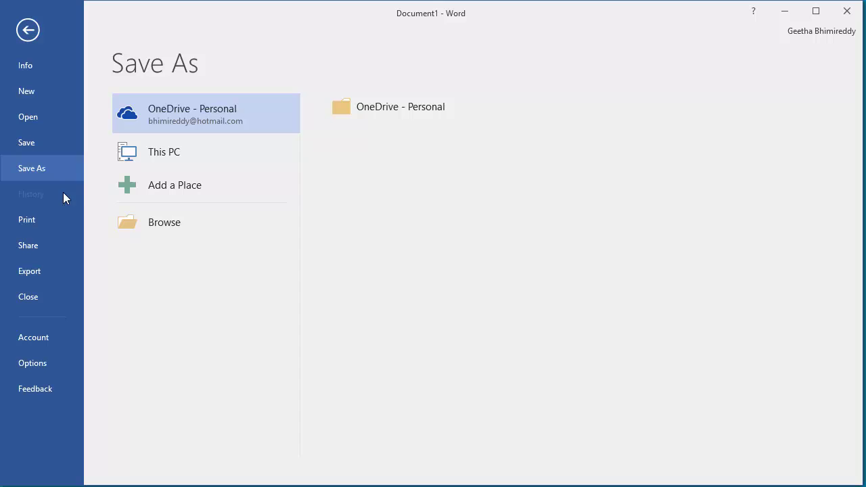
left_click(169, 230)
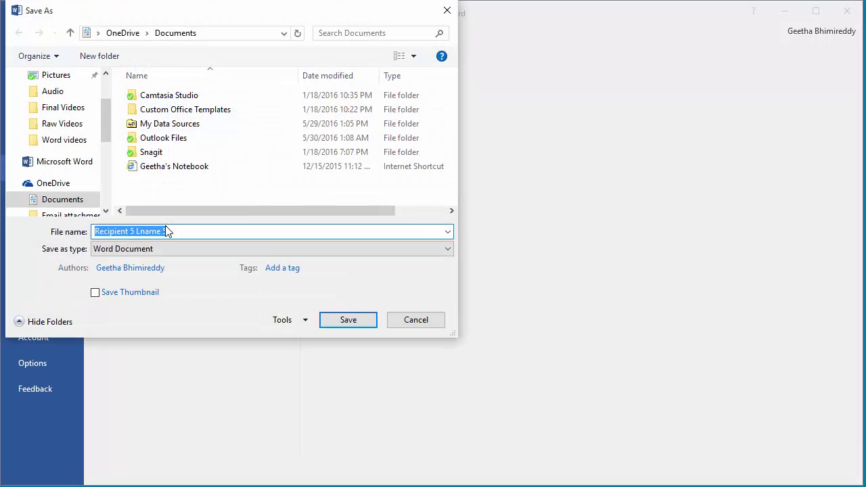
left_click(103, 203)
left_click(103, 207)
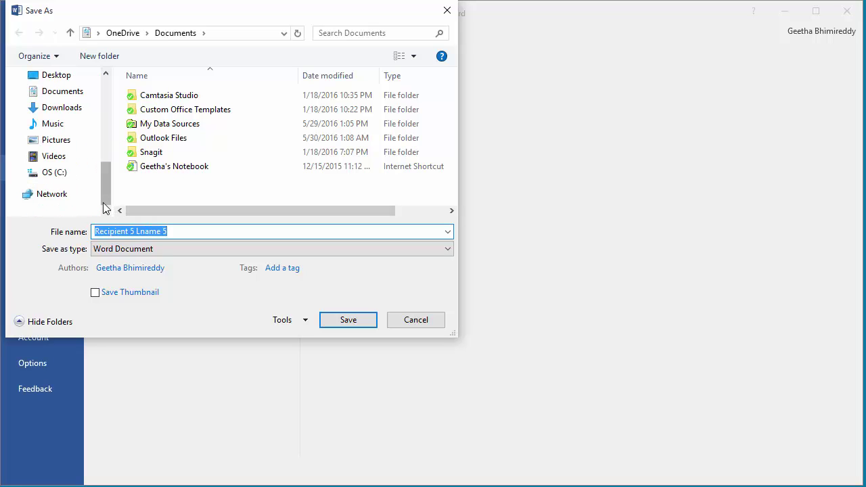
left_click(62, 174)
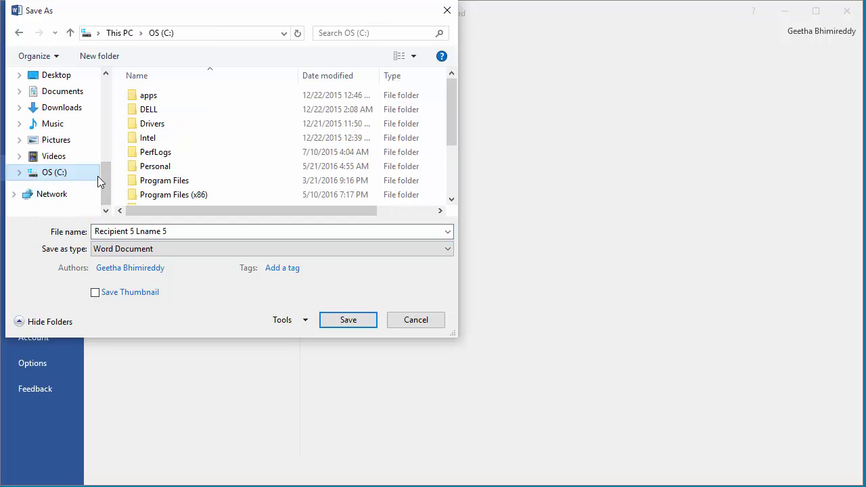
scroll(190, 184, "down", 2)
scroll(189, 183, "up", 1)
double_click(180, 178)
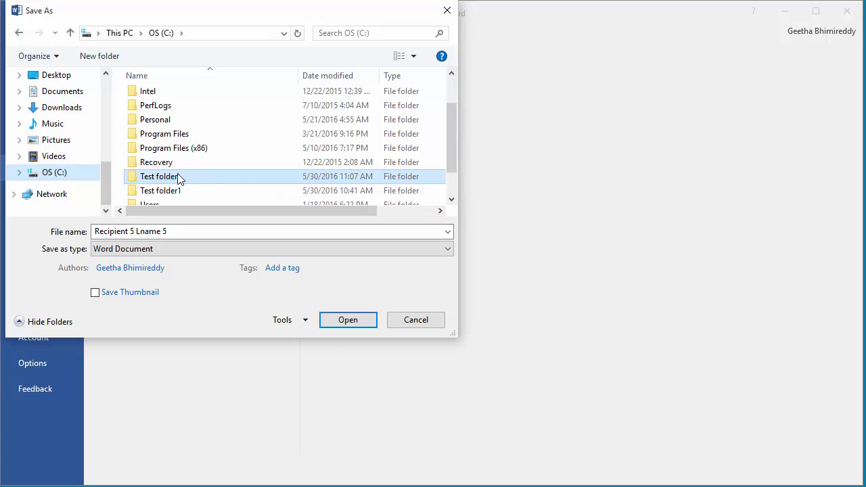
left_click(180, 231)
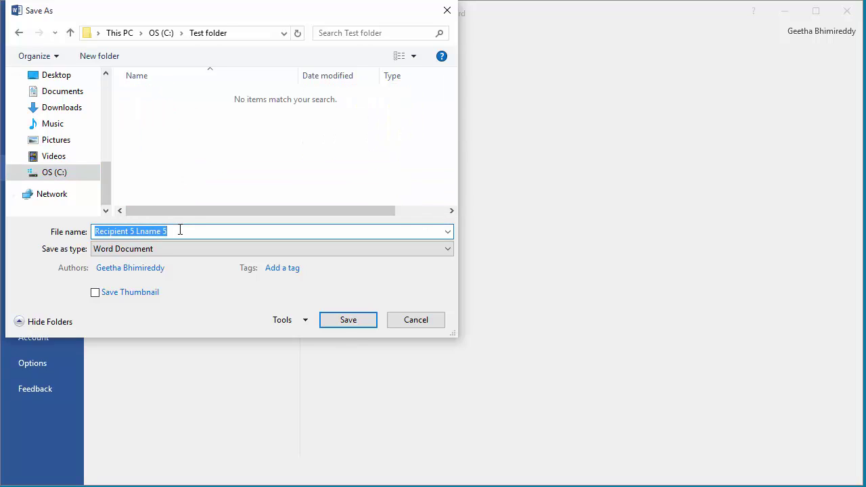
type("Ma")
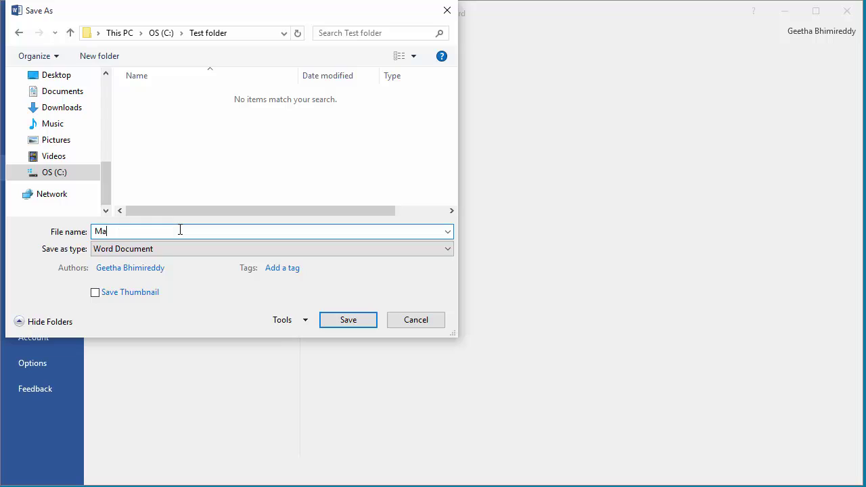
type("ilmerge letter 1")
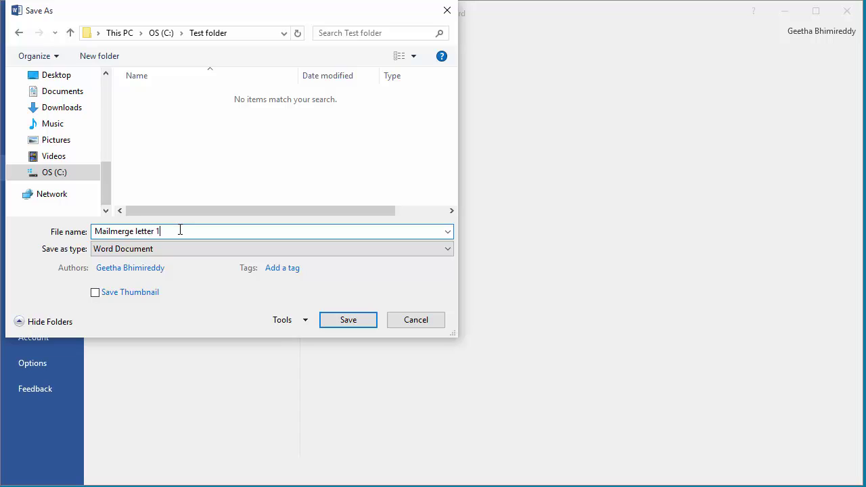
left_click(349, 320)
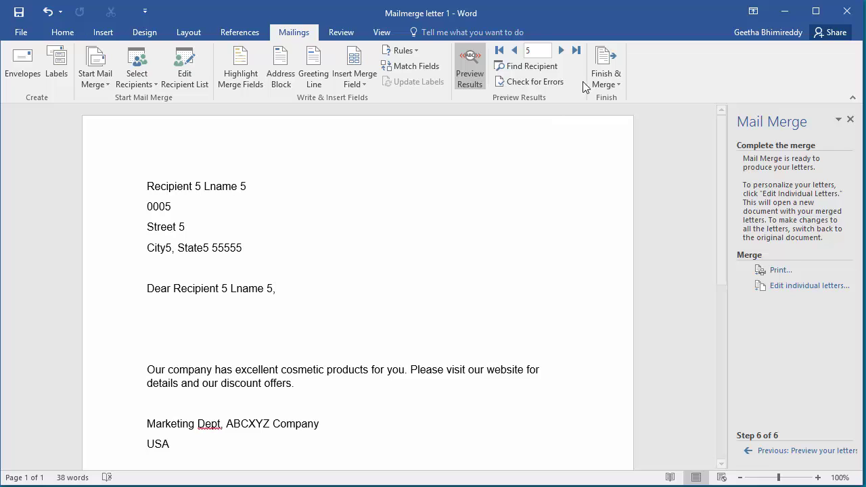
Show the available options for finishing the merge
left_click(617, 84)
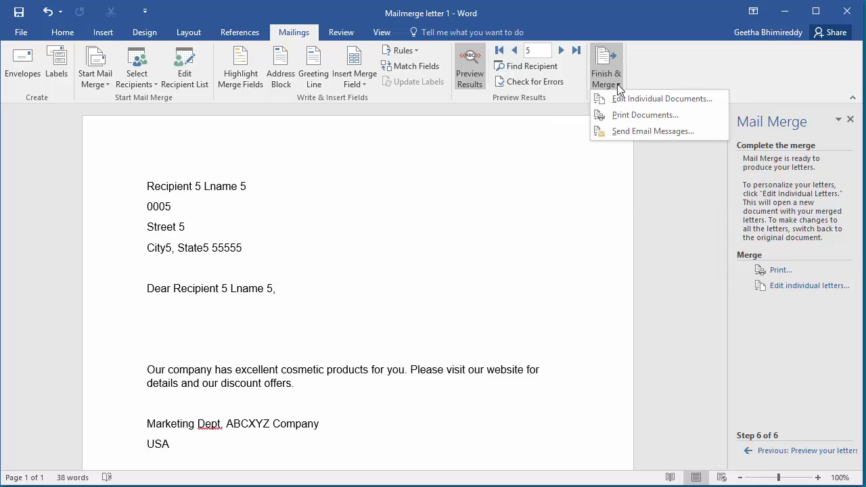